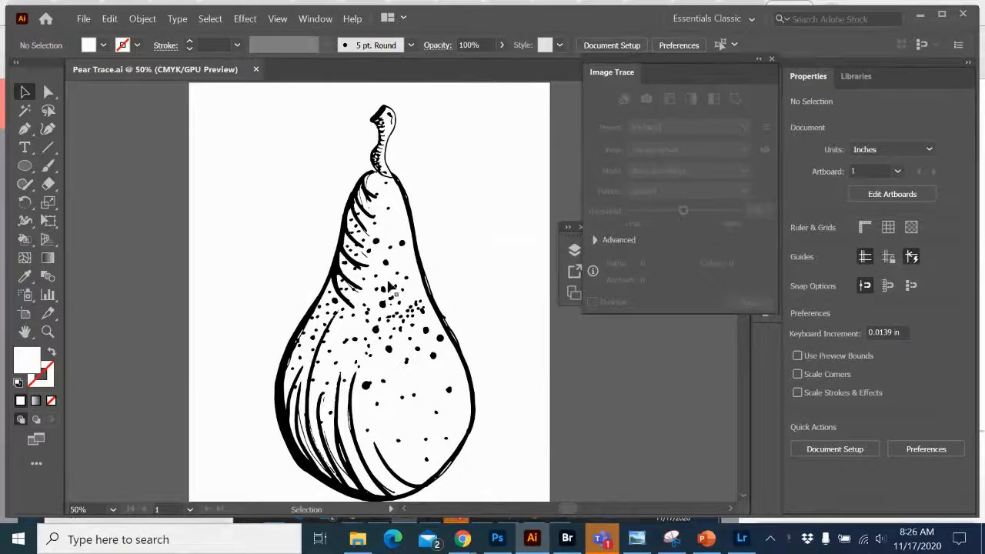
# Step: Convert the whole traced pear drawing into a Live Paint group and deselect it
pyautogui.moveTo(222, 100)
pyautogui.mouseDown()
pyautogui.moveTo(501, 395)
pyautogui.moveTo(508, 453)
pyautogui.mouseUp()
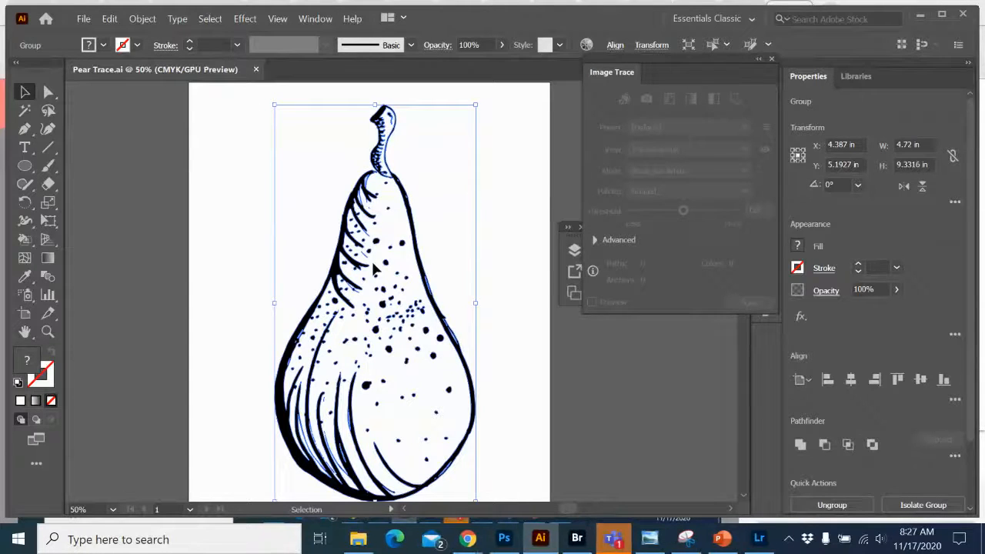
pyautogui.click(139, 21)
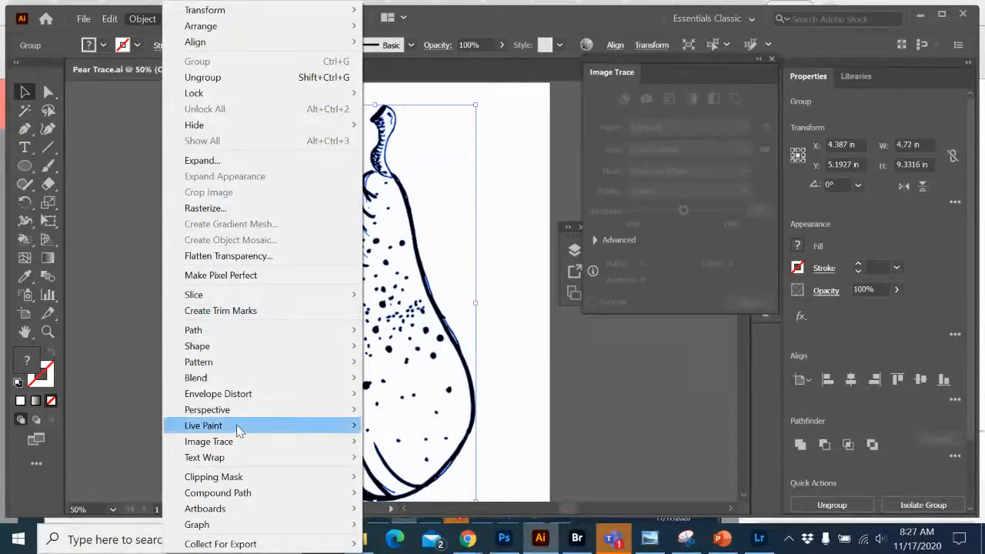
pyautogui.moveTo(237, 430)
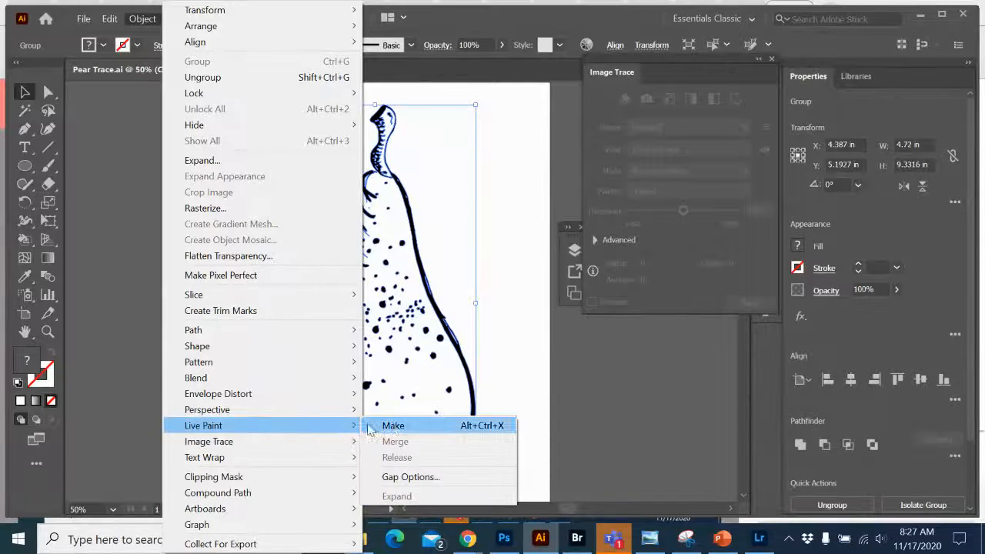
pyautogui.click(393, 441)
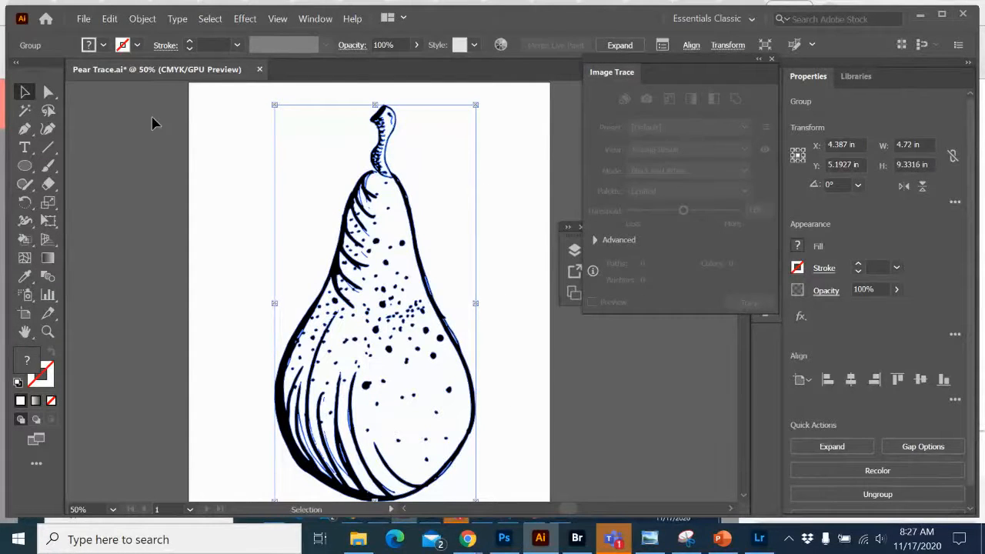
pyautogui.click(218, 132)
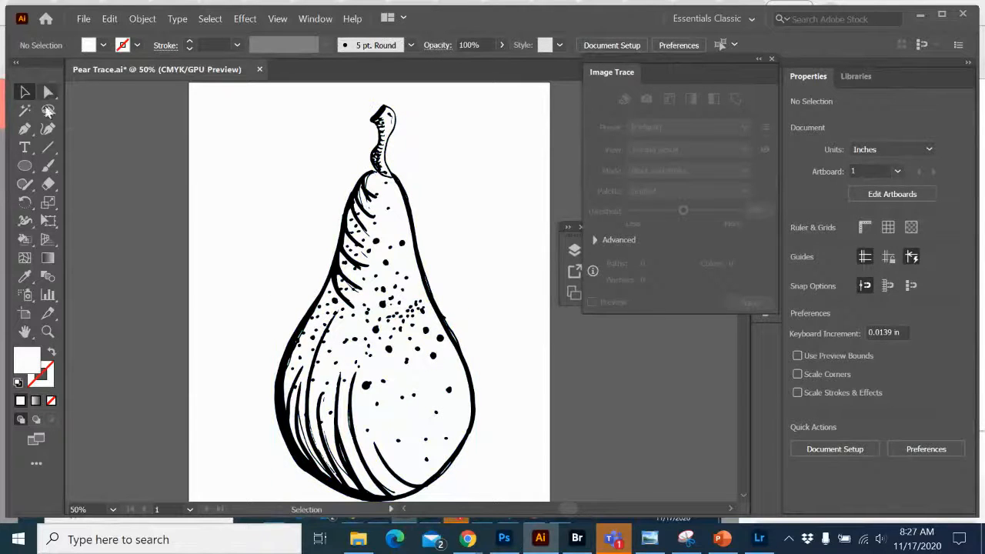
# Step: Fill the pear's body with the light green swatch using the Live Paint Bucket
pyautogui.click(24, 240)
pyautogui.click(23, 240)
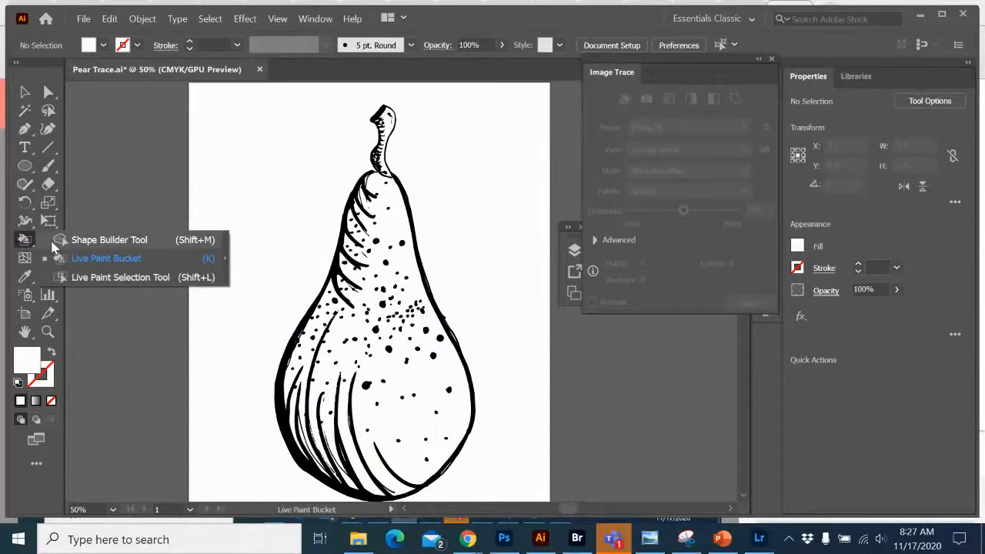
pyautogui.click(52, 245)
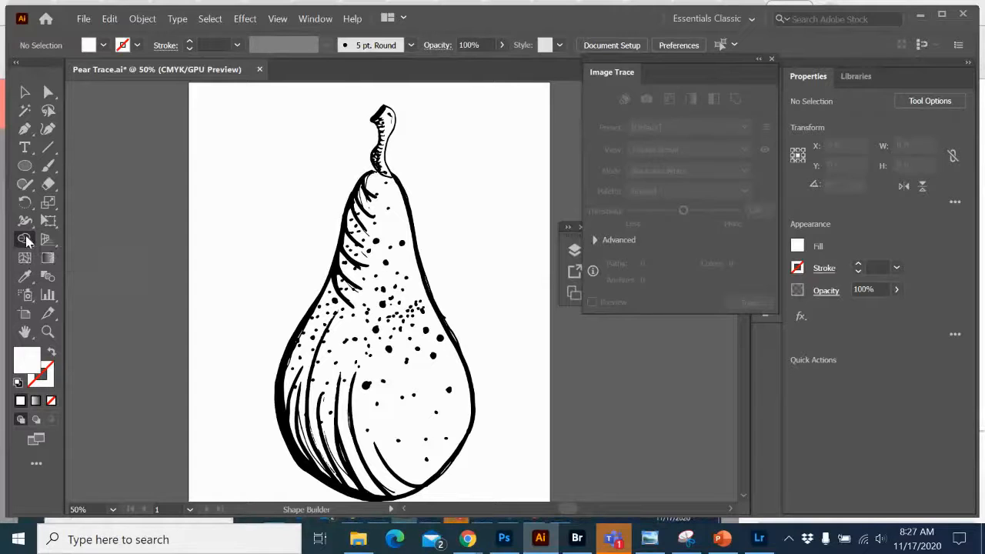
pyautogui.click(26, 241)
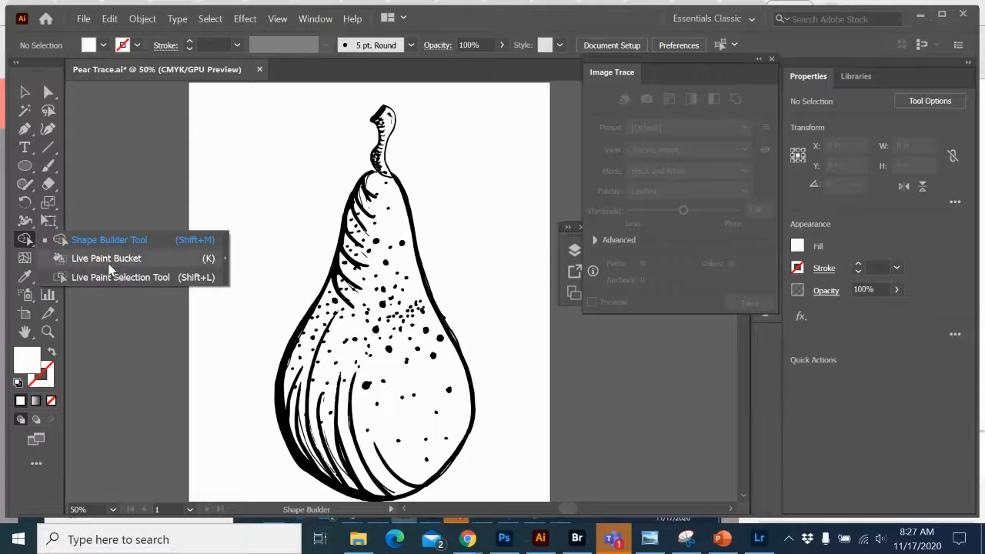
pyautogui.click(84, 259)
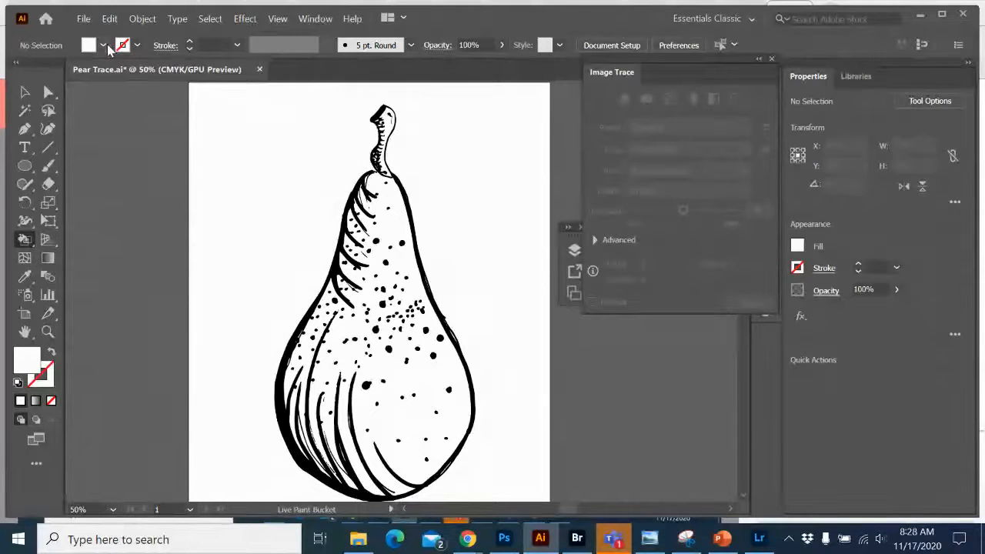
pyautogui.click(103, 45)
pyautogui.click(43, 81)
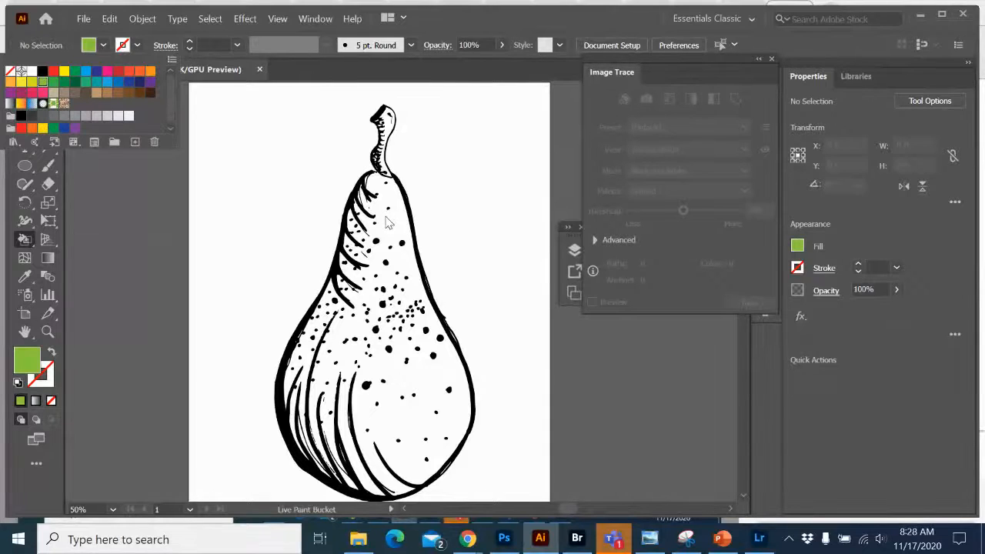
pyautogui.click(544, 178)
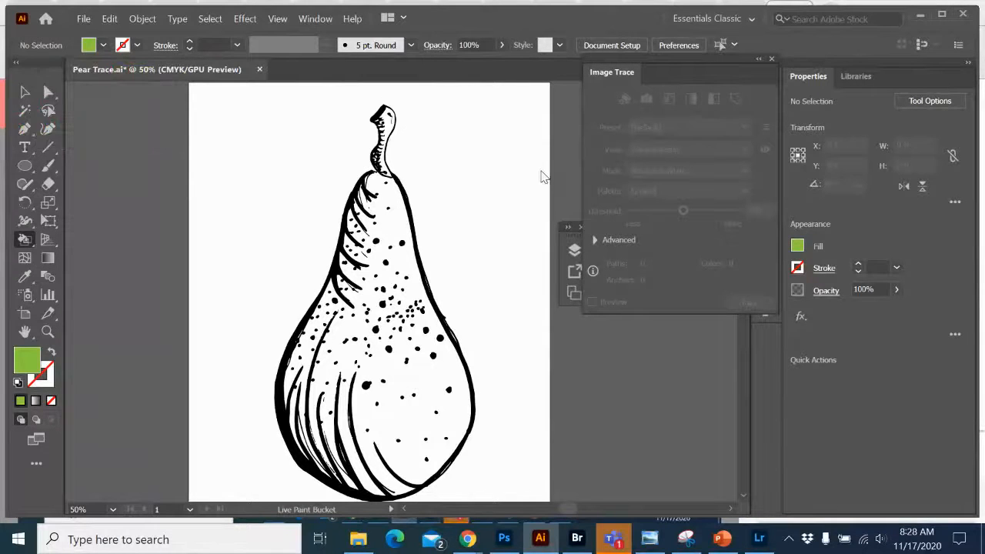
pyautogui.click(397, 233)
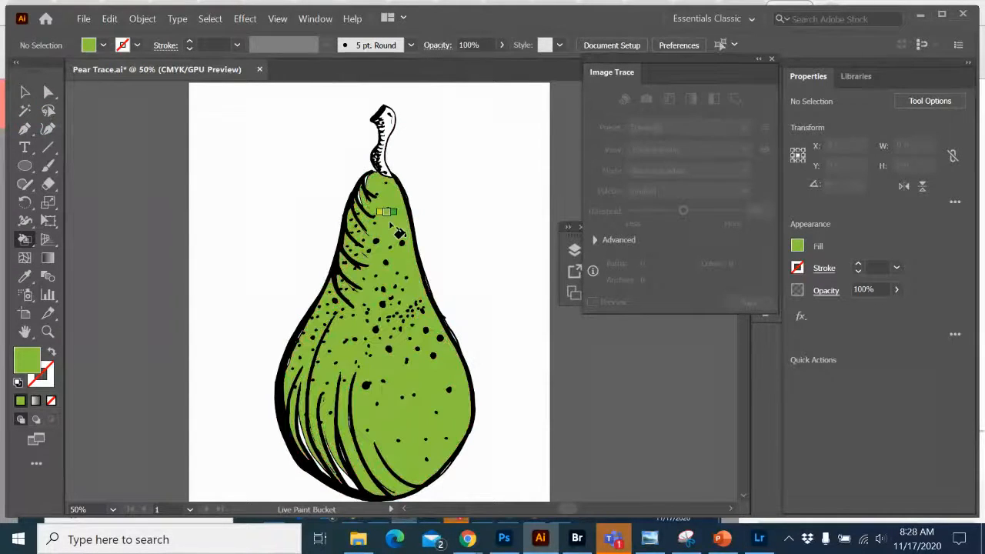
# Step: Fill the remaining white slivers between the pear's shading strokes with the same light green
pyautogui.hotkey('ctrl', '+')
pyautogui.hotkey('ctrl', '+')
pyautogui.scroll(-1, 391, 193)
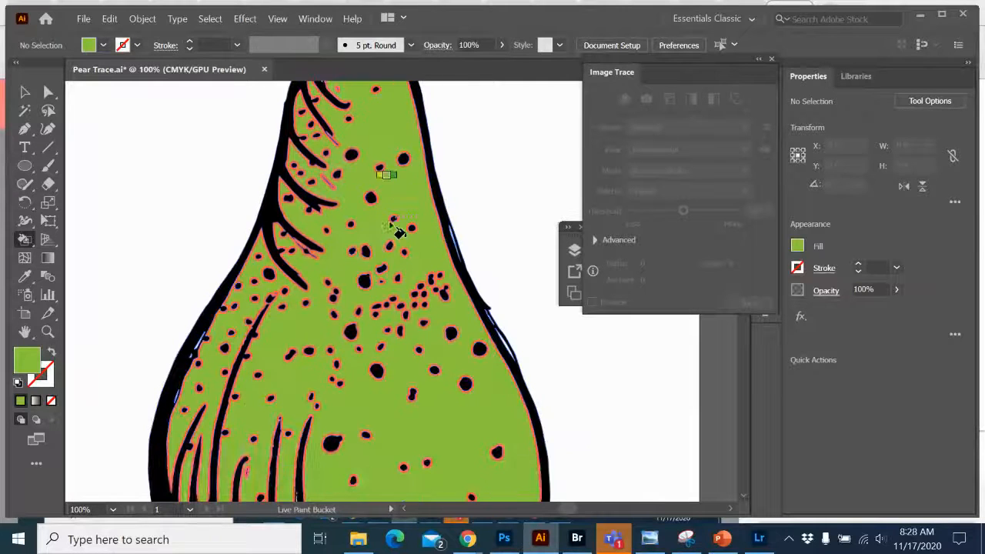
pyautogui.scroll(-2, 398, 167)
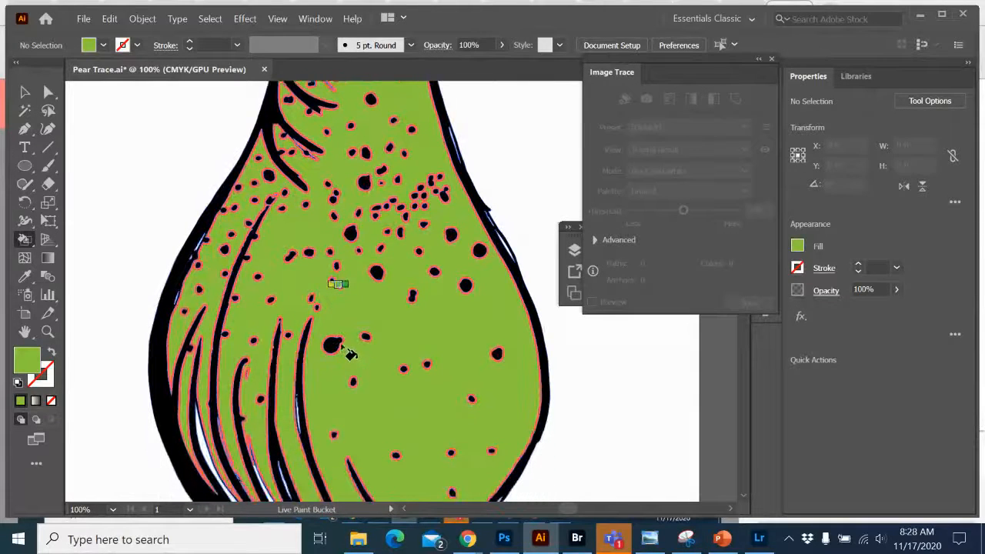
pyautogui.scroll(-3, 216, 463)
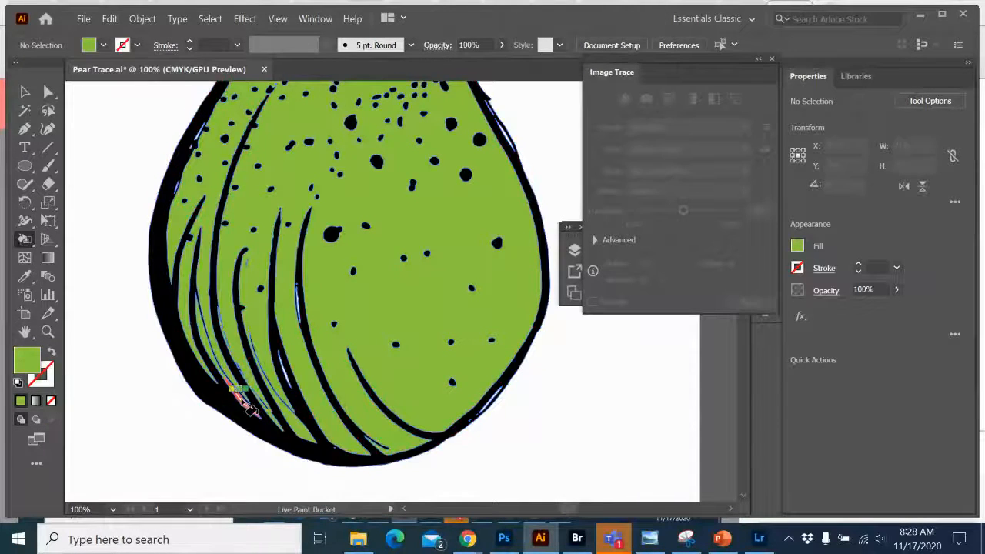
pyautogui.scroll(6, 252, 410)
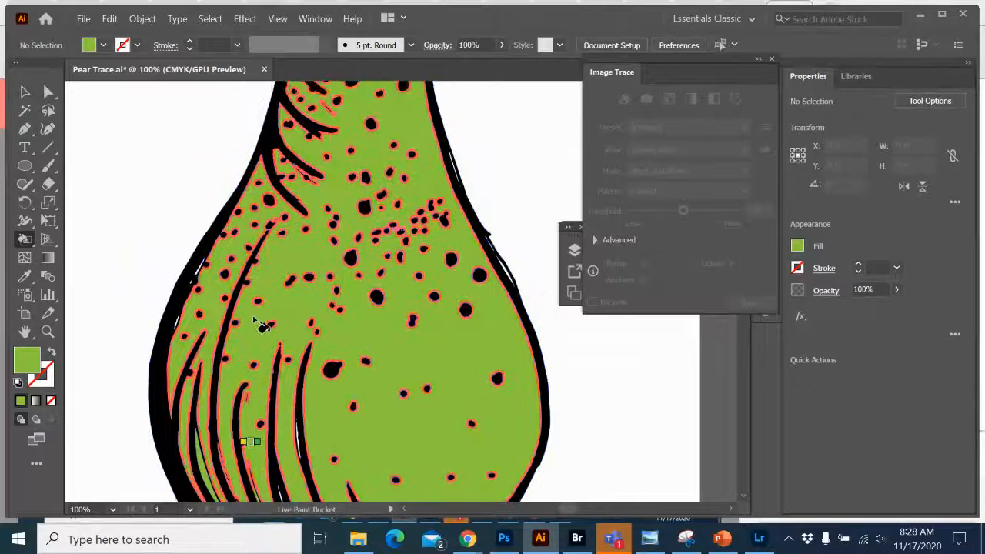
pyautogui.scroll(4, 262, 327)
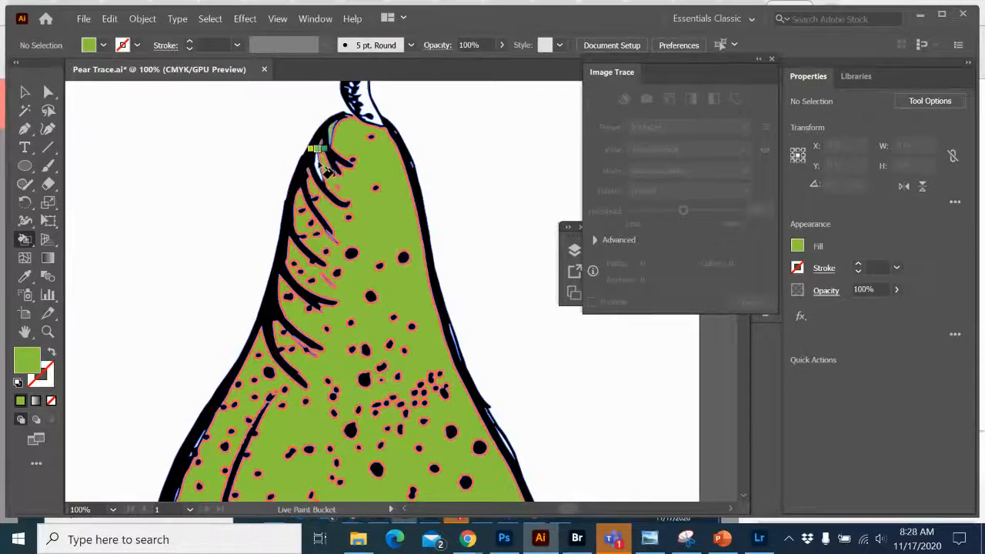
# Step: Switch the fill to black and fill the small white gaps along both sides of the pear's outline
pyautogui.click(103, 45)
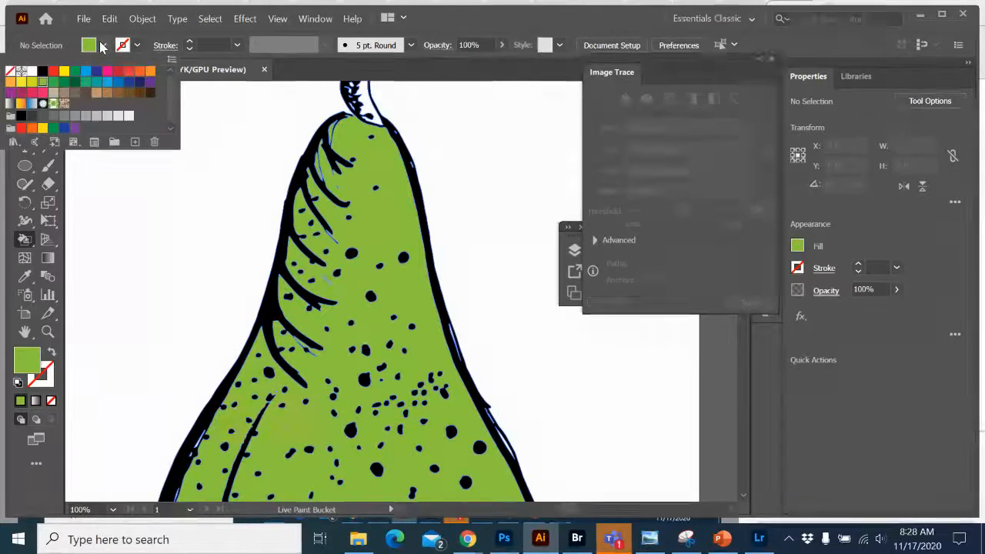
pyautogui.click(42, 71)
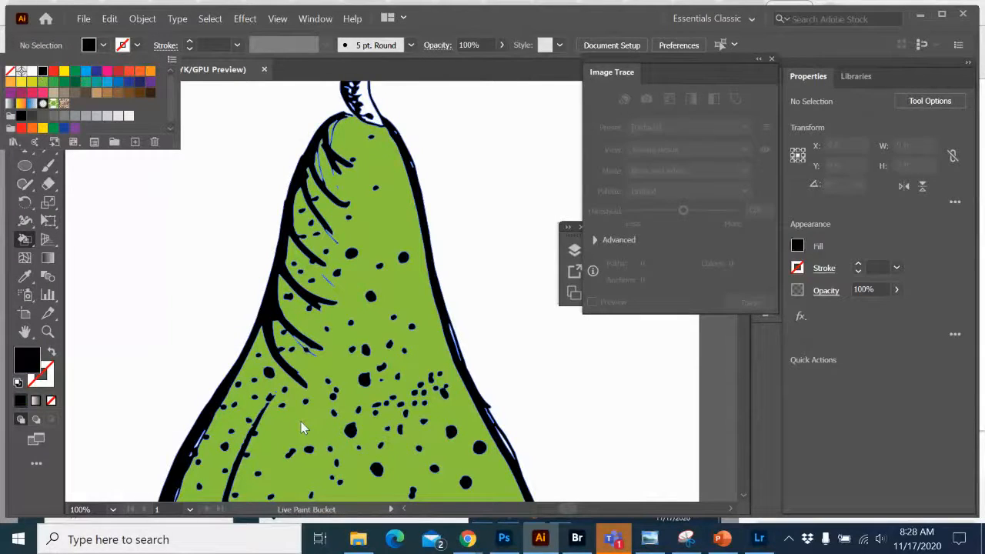
pyautogui.click(160, 301)
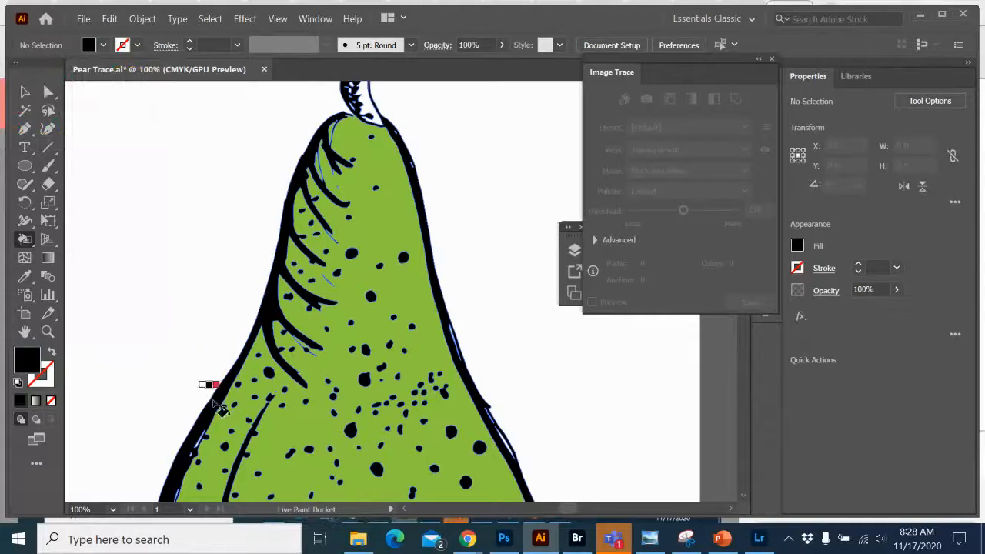
pyautogui.click(200, 440)
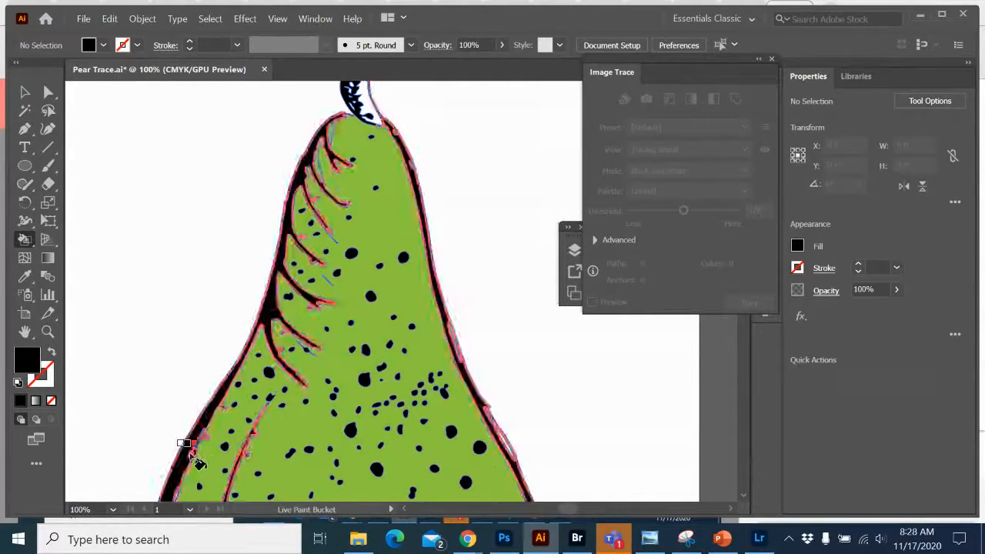
pyautogui.scroll(-1, 200, 461)
pyautogui.scroll(-2, 199, 461)
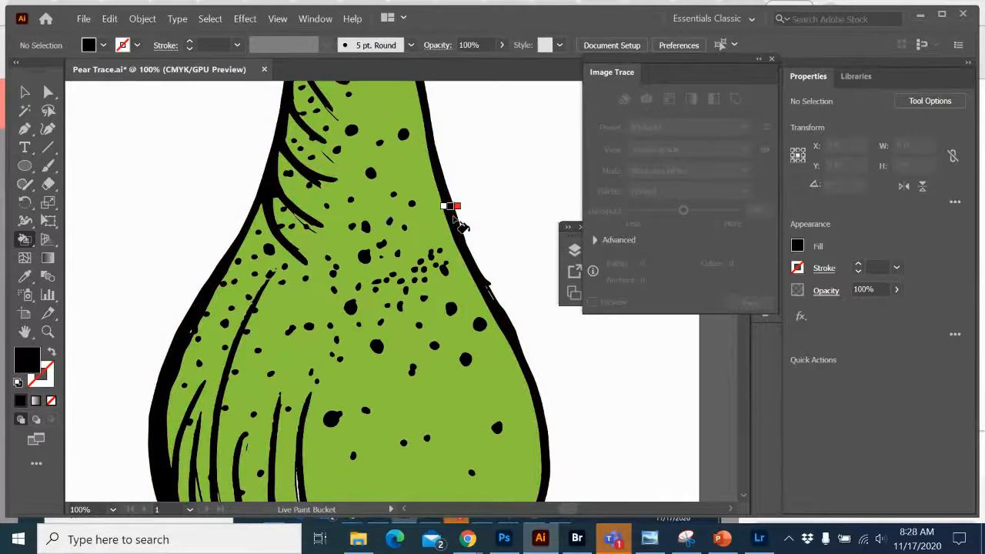
pyautogui.scroll(-4, 456, 223)
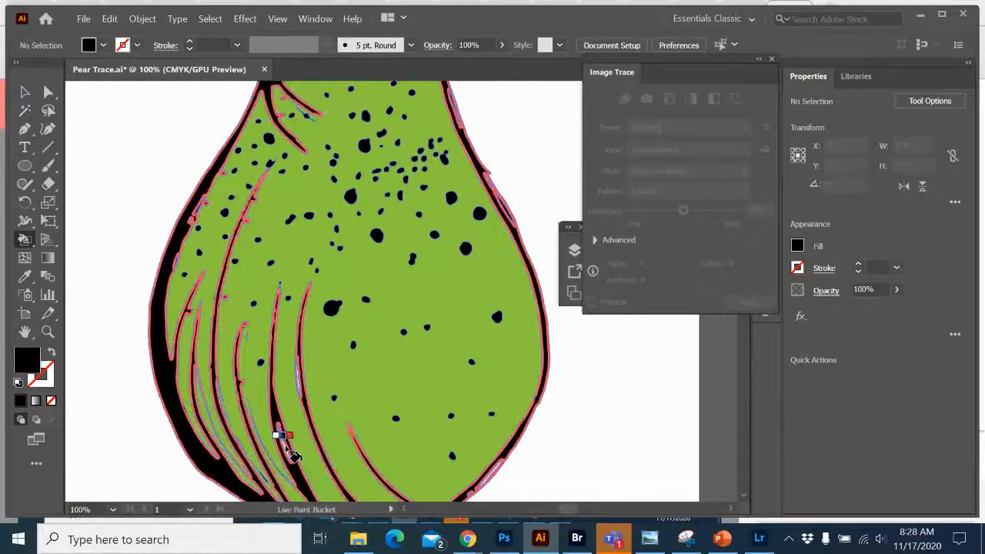
# Step: Fill the remaining white gaps in the lower shading strokes and lower-right outline of the pear with black
pyautogui.hotkey('ctrl', '+')
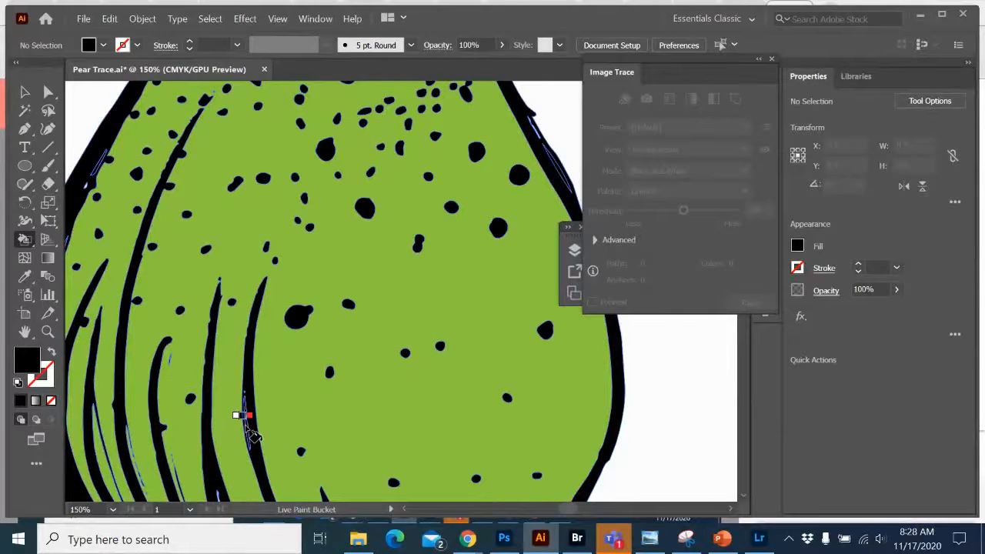
pyautogui.scroll(-2, 237, 415)
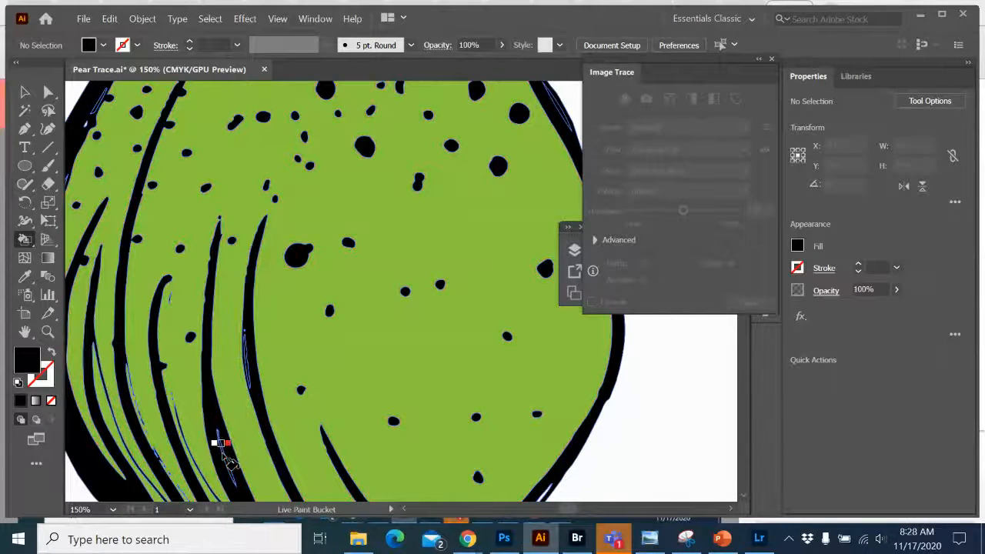
pyautogui.scroll(-3, 402, 398)
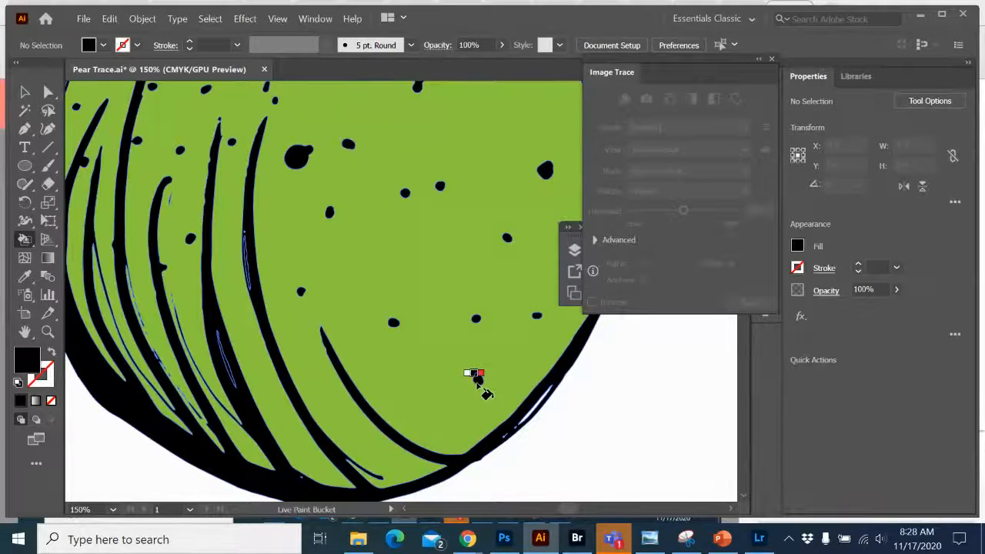
pyautogui.click(477, 376)
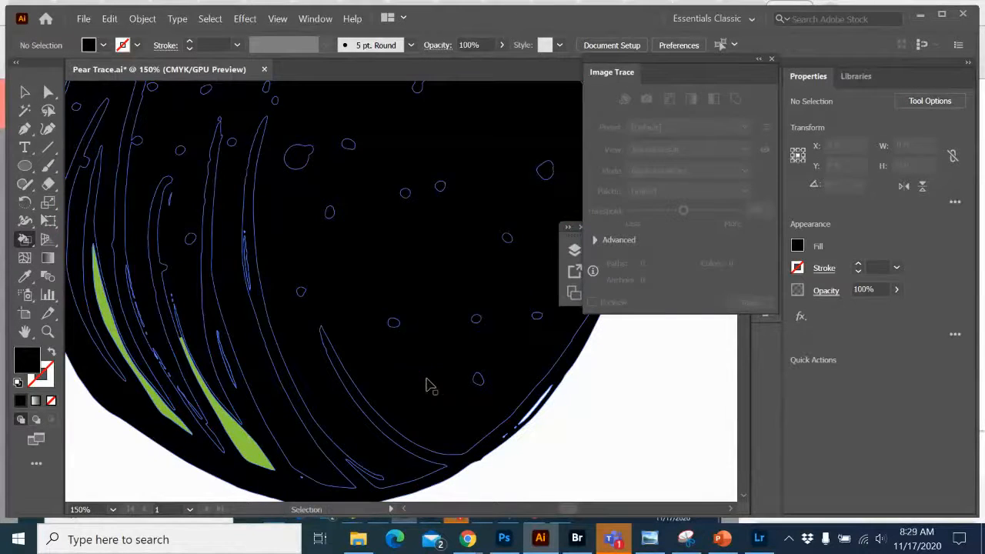
pyautogui.hotkey('ctrl', 'z')
pyautogui.scroll(4, 296, 248)
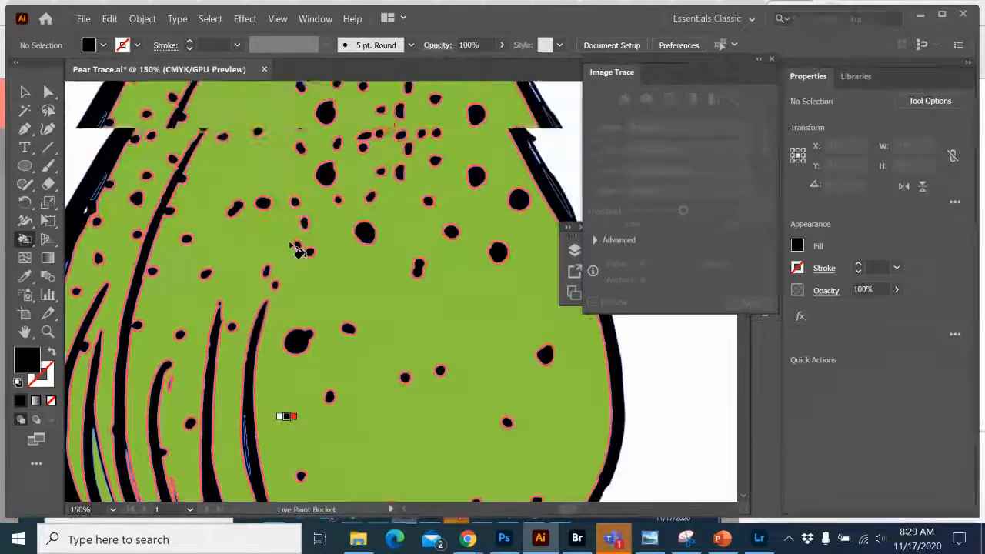
pyautogui.scroll(-3, 248, 270)
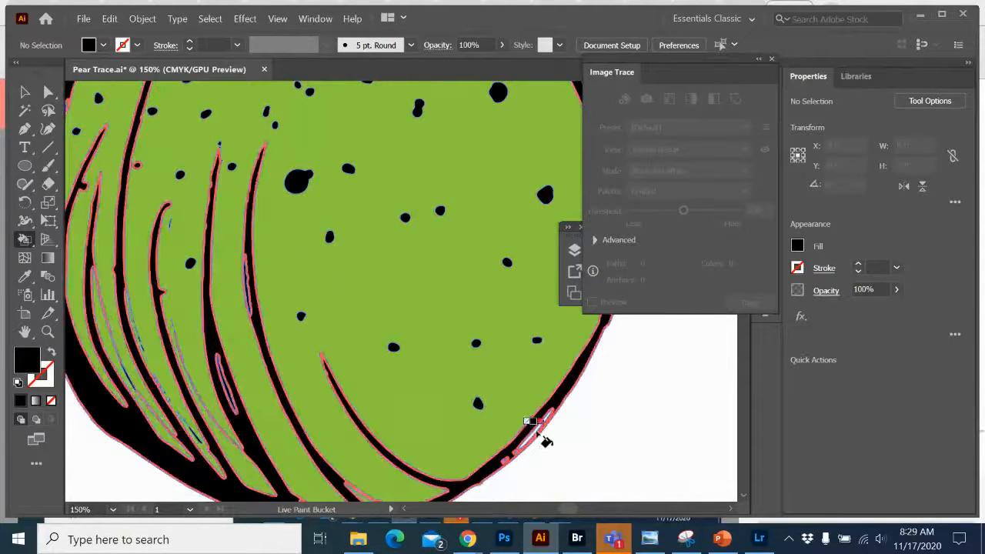
pyautogui.hotkey('ctrl', '-')
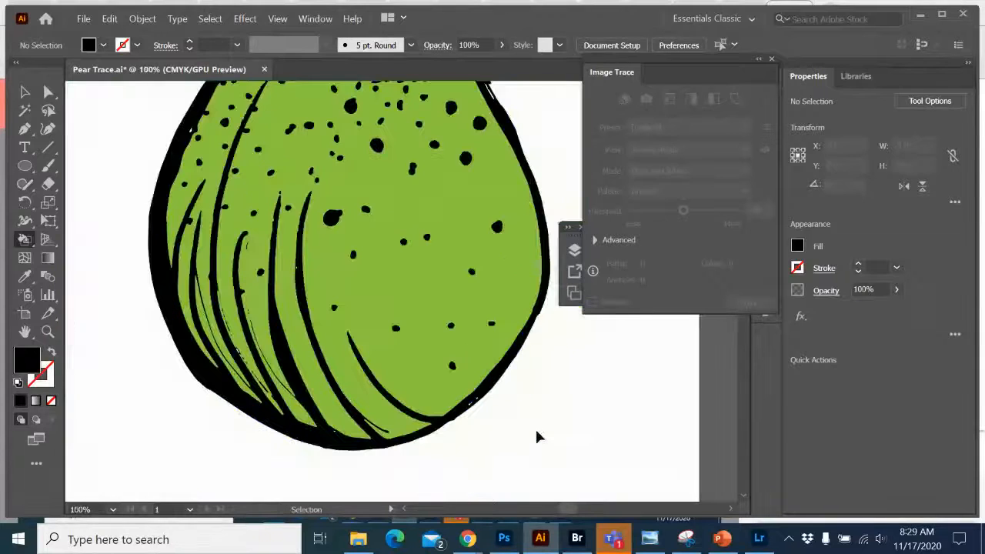
pyautogui.hotkey('ctrl', '-')
pyautogui.hotkey('ctrl', '0')
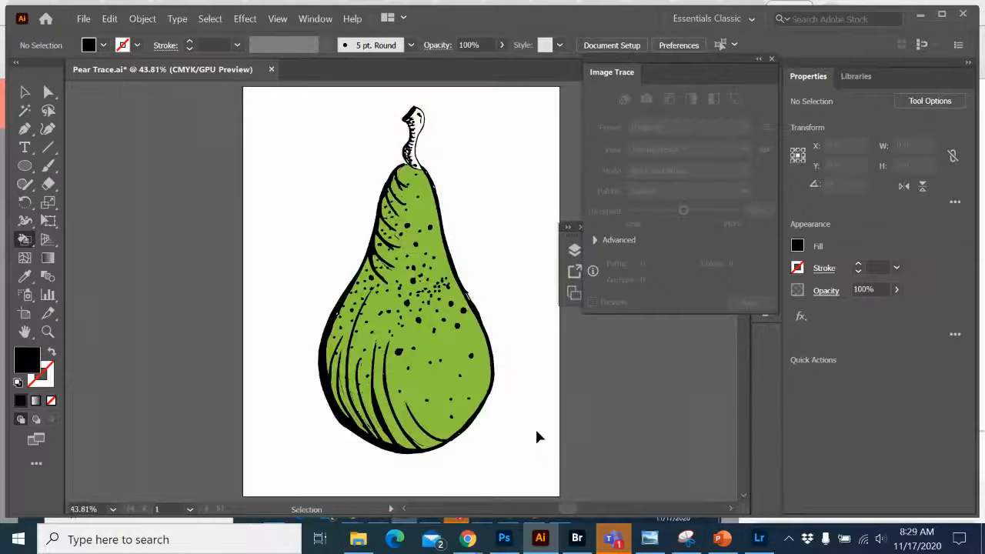
# Step: Switch the fill to the beige swatch and fill the white areas of the pear's stem with it
pyautogui.click(95, 46)
pyautogui.click(54, 99)
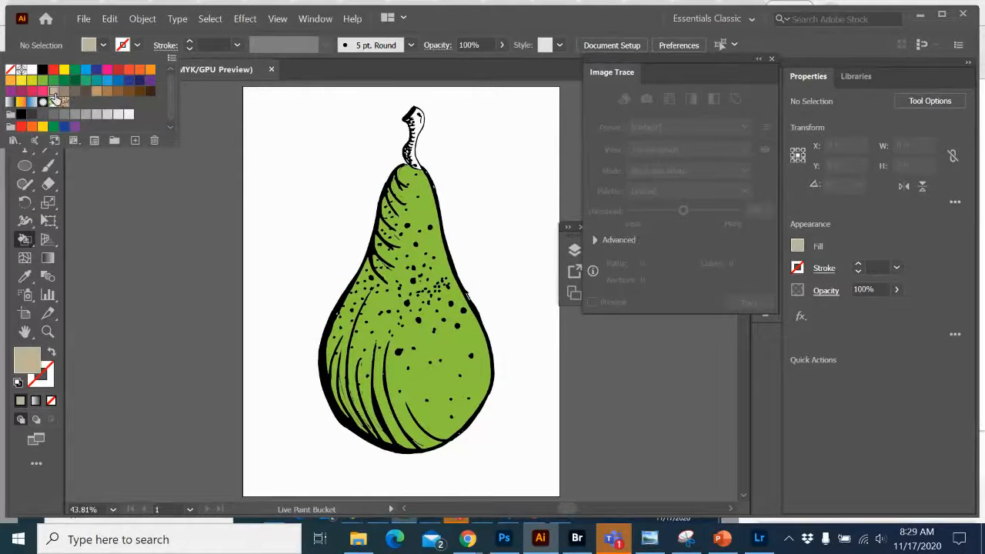
pyautogui.click(419, 127)
pyautogui.click(419, 127)
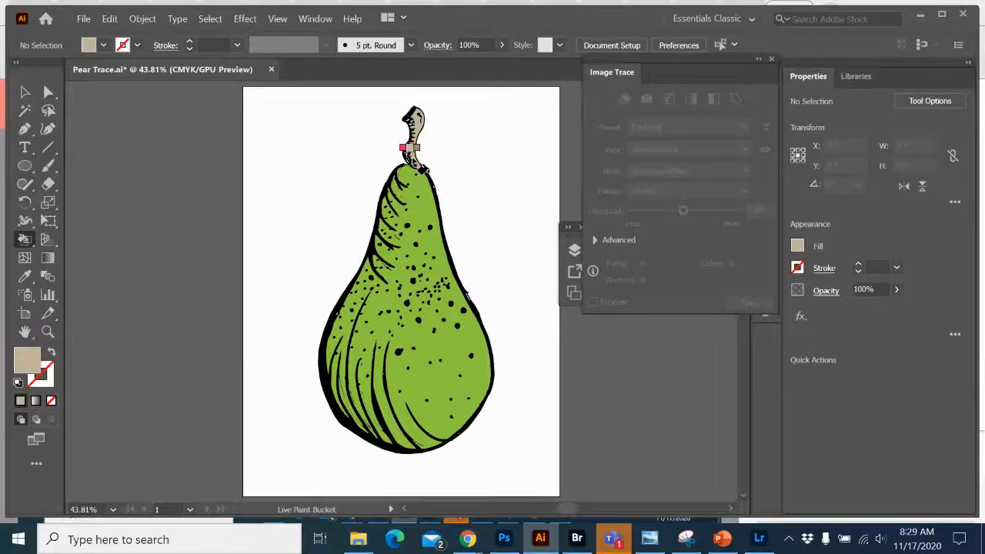
# Step: Try to fill the shaded area at the base of the pear's stem with the same beige
pyautogui.hotkey('ctrl', '+')
pyautogui.hotkey('ctrl', '+')
pyautogui.hotkey('ctrl', '+')
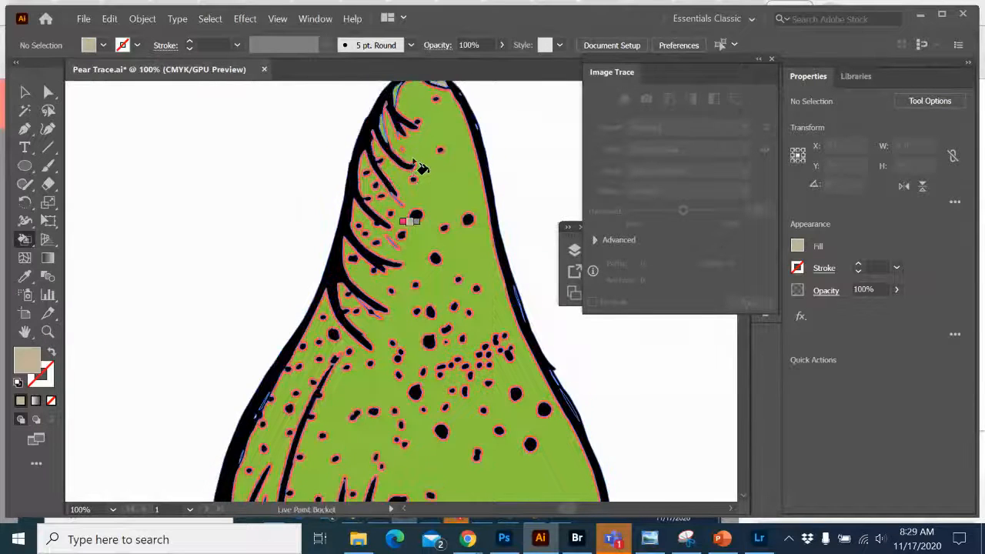
pyautogui.scroll(5, 419, 168)
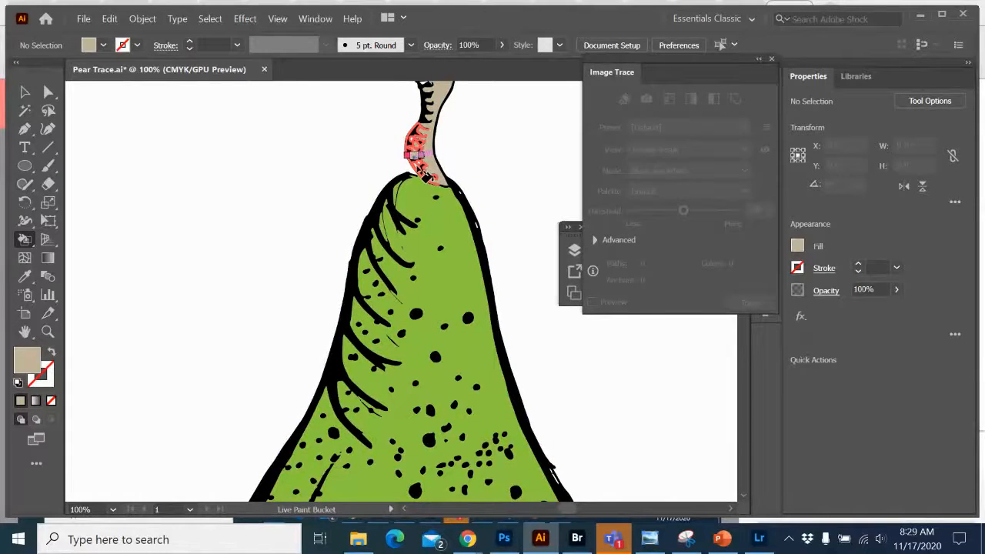
pyautogui.click(424, 175)
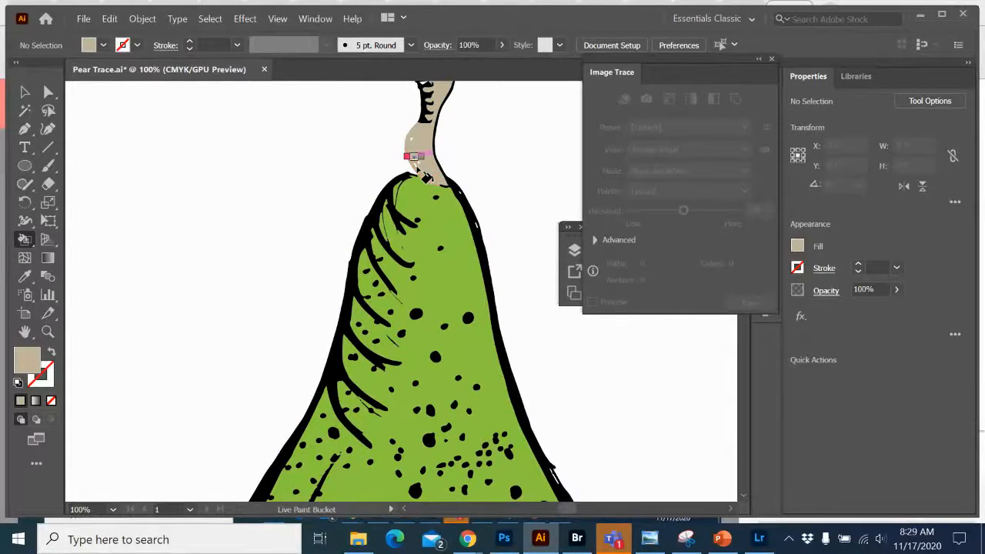
pyautogui.scroll(3, 424, 173)
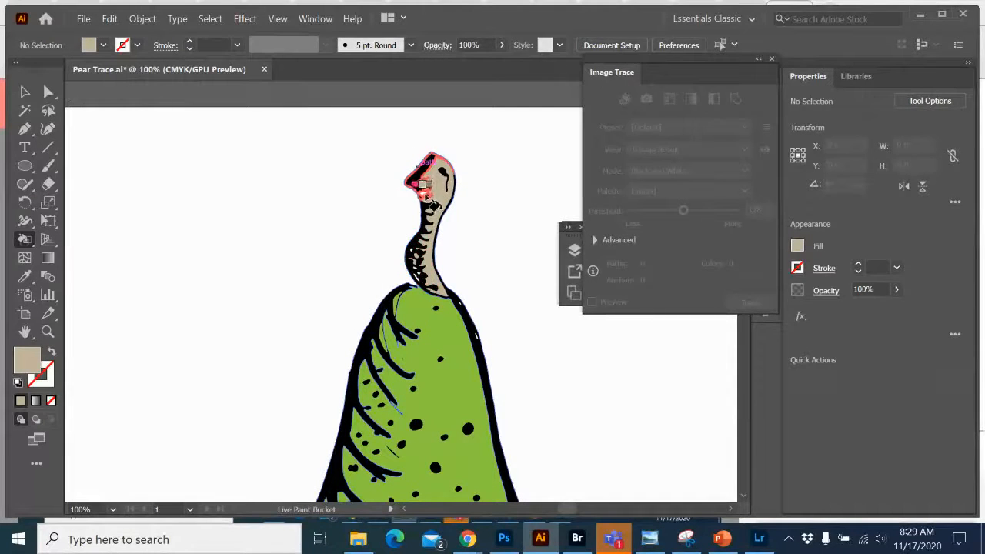
pyautogui.scroll(-5, 132, 303)
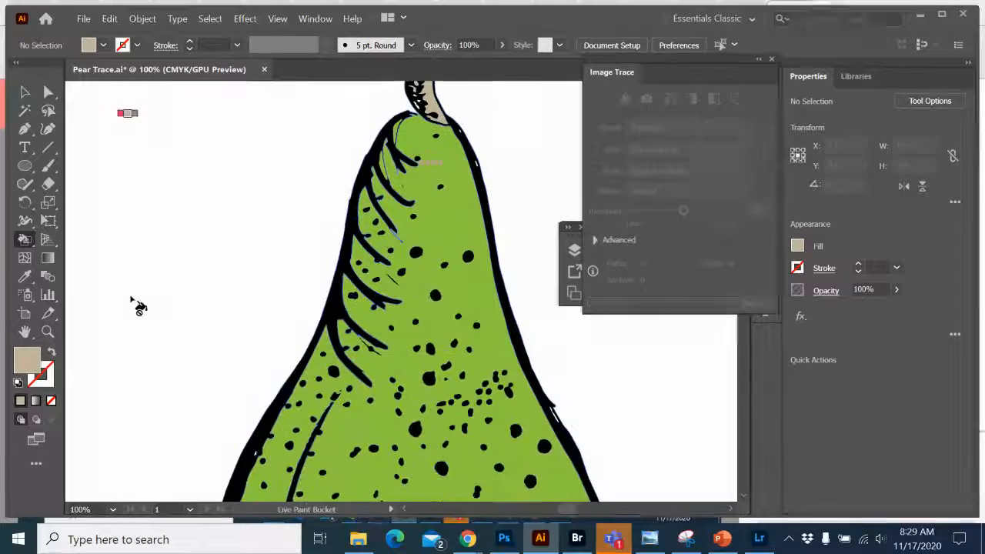
pyautogui.hotkey('ctrl', '-')
pyautogui.hotkey('ctrl', '-')
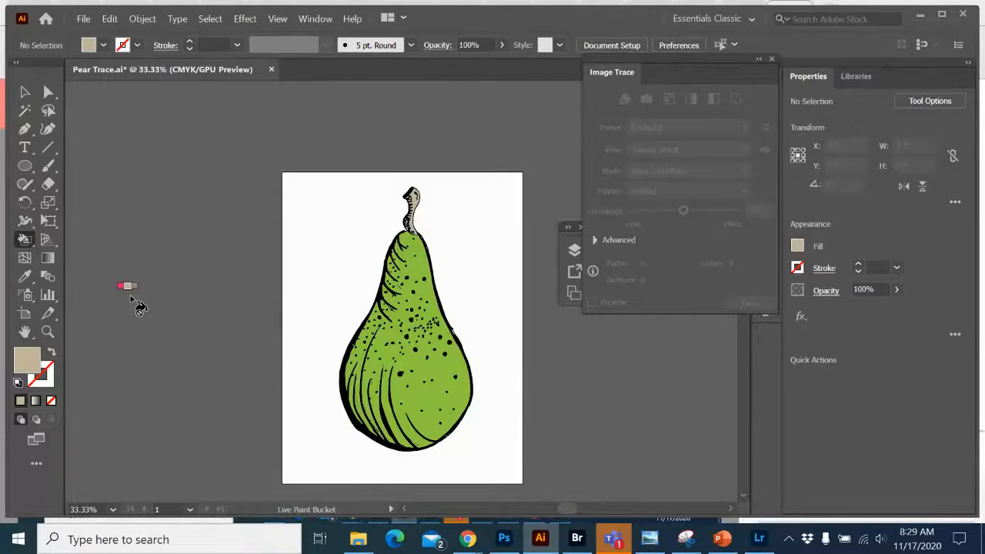
# Step: Save the drawing as a new Adobe Illustrator file named Pear-Paint on the Desktop, in Illustrator 2020 version
pyautogui.click(83, 19)
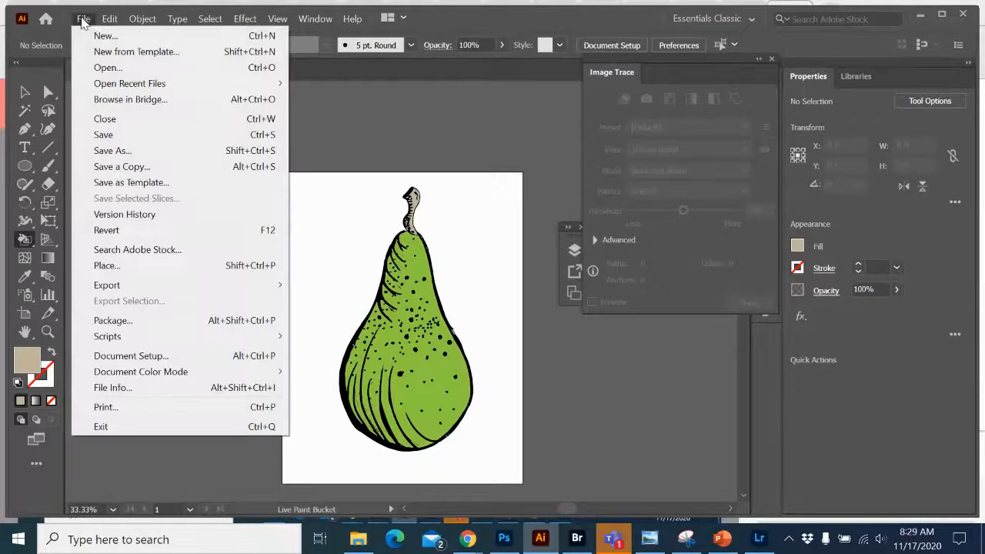
pyautogui.click(107, 153)
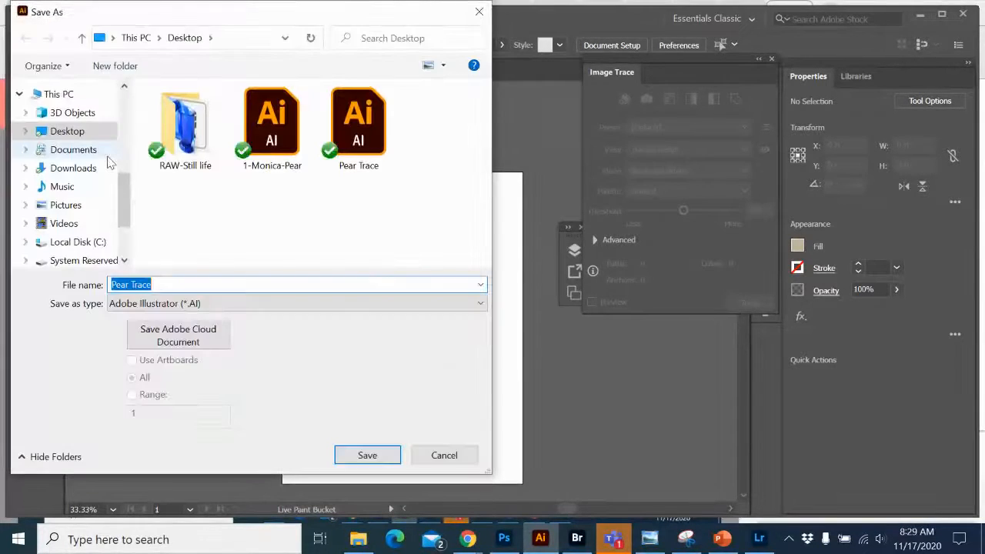
pyautogui.write('Pear ')
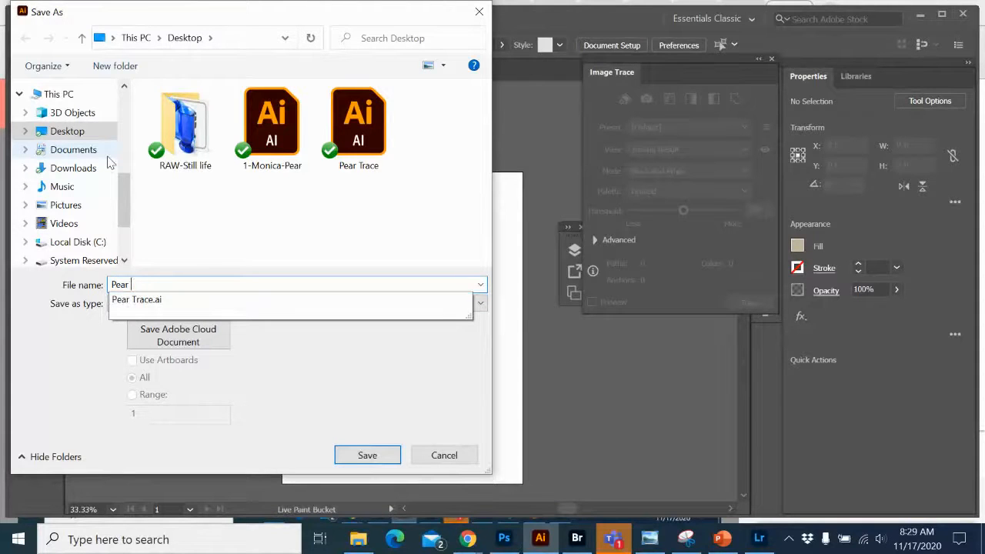
pyautogui.write('Tra-')
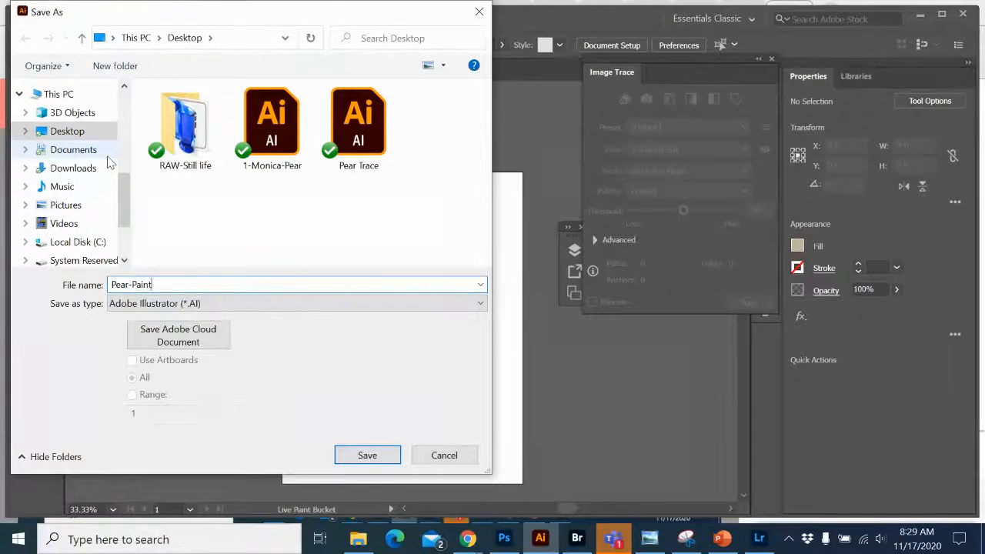
pyautogui.write('Paint')
pyautogui.click(374, 457)
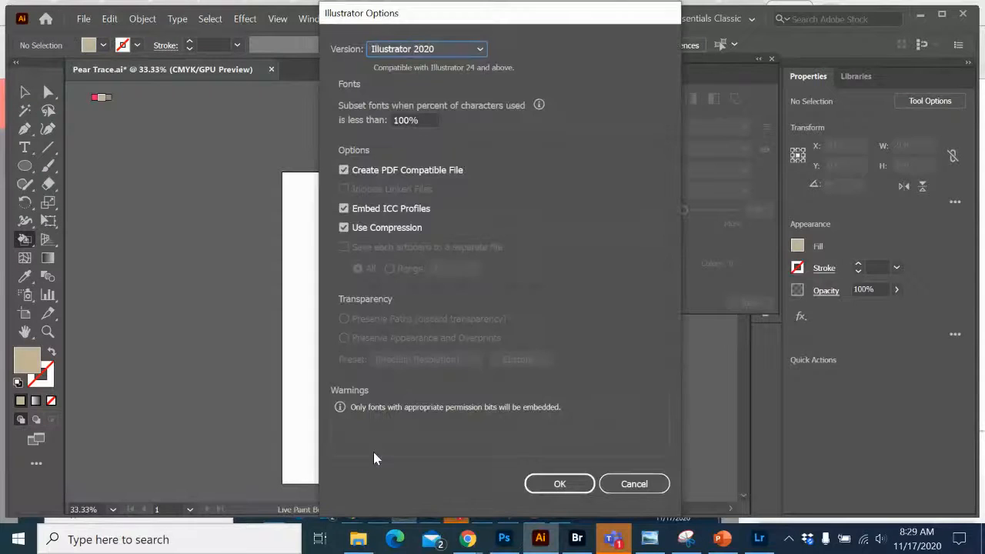
pyautogui.click(539, 485)
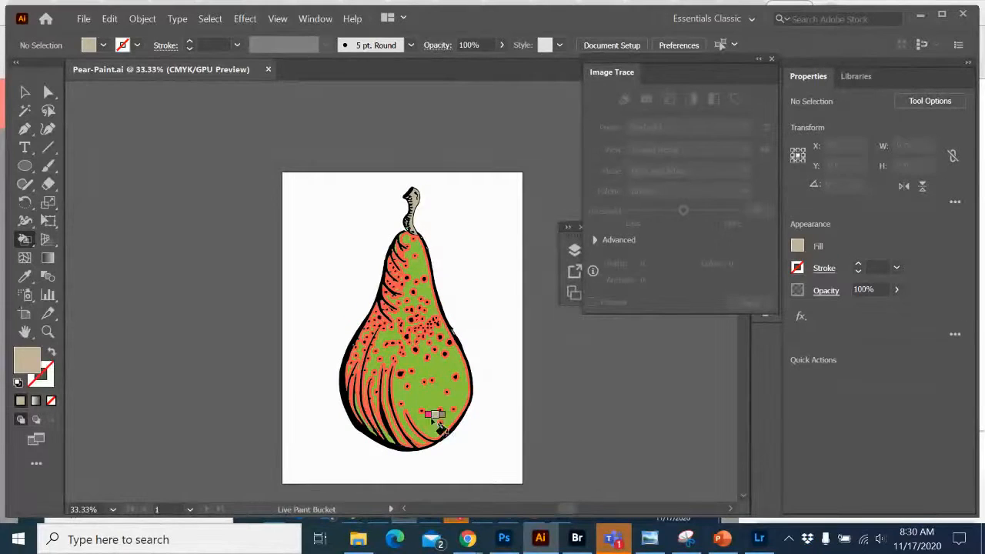
# Step: Select the pear's Live Paint group and apply gap detection that stops paint at Small Gaps, with a Light Red preview color
pyautogui.click(23, 92)
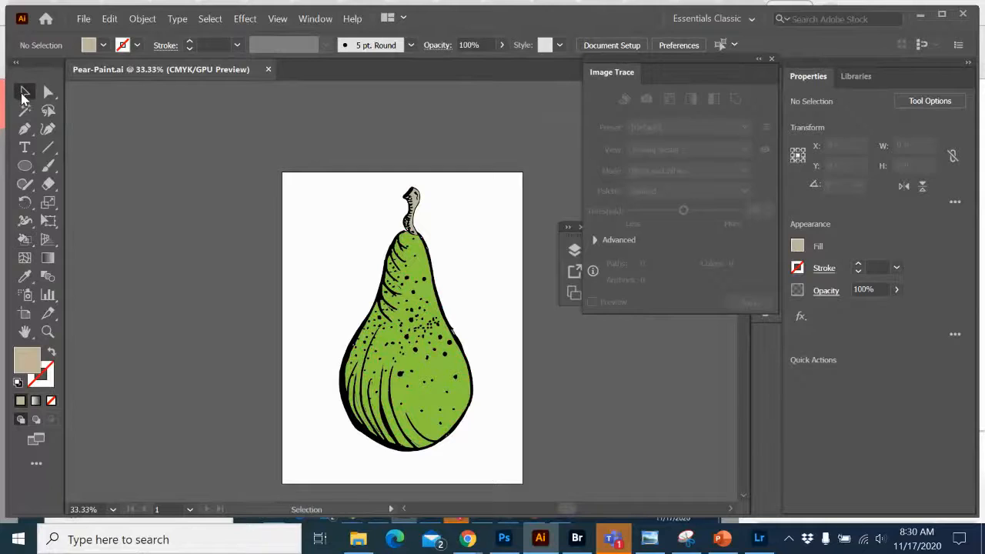
pyautogui.click(398, 374)
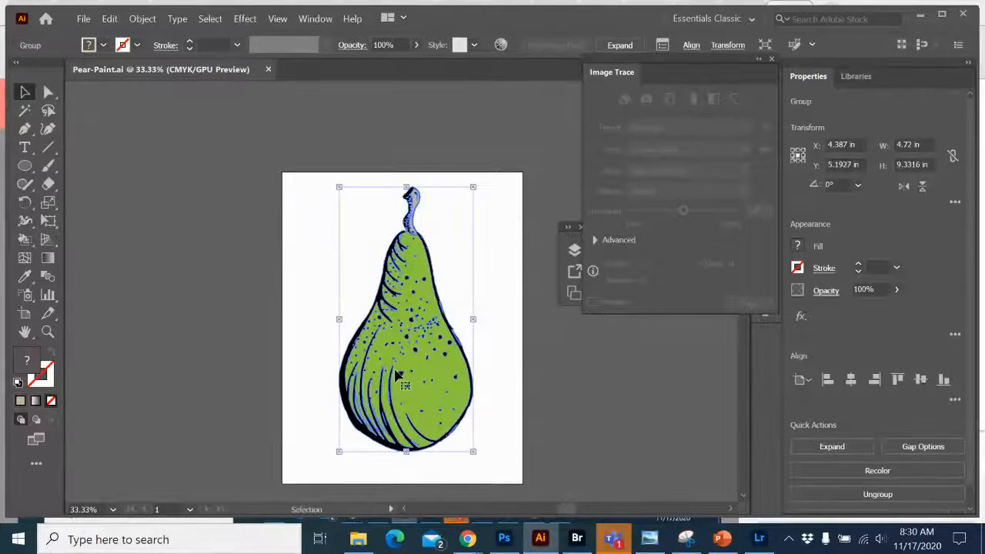
pyautogui.click(142, 19)
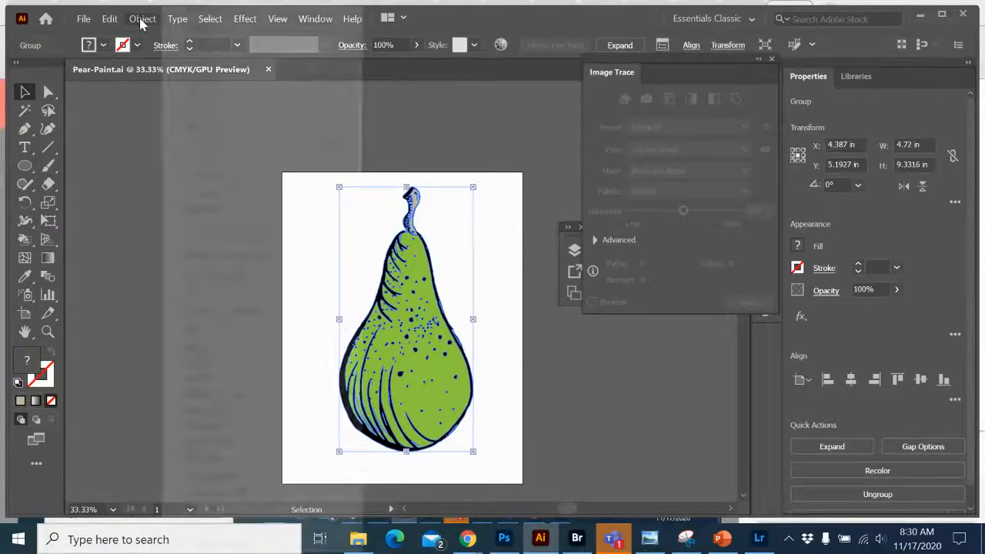
pyautogui.moveTo(305, 427)
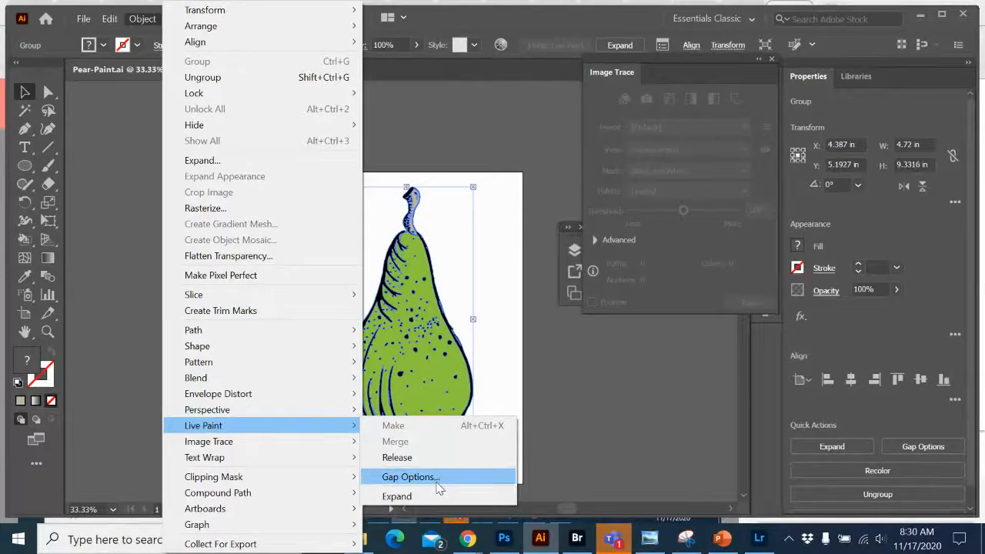
pyautogui.click(411, 477)
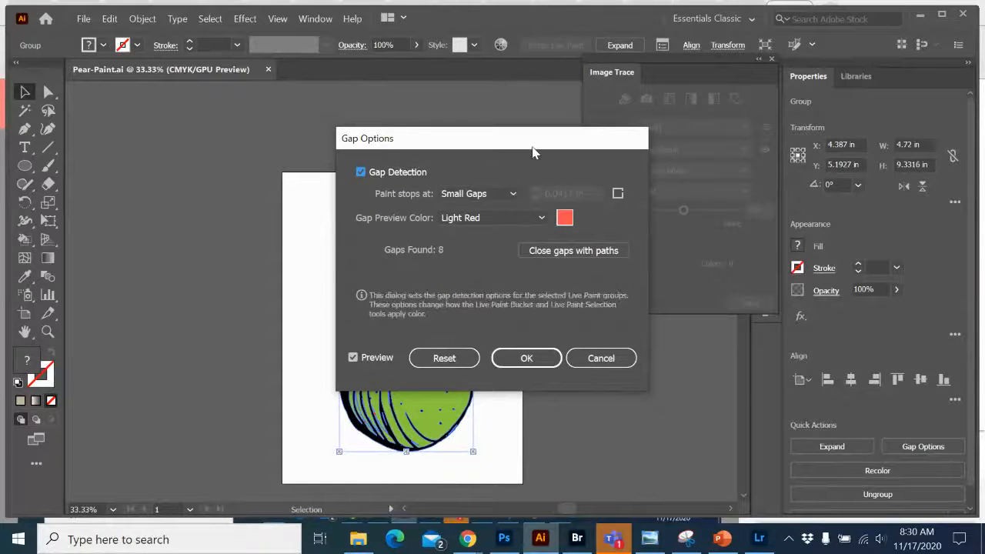
pyautogui.moveTo(533, 142); pyautogui.dragTo(790, 134)
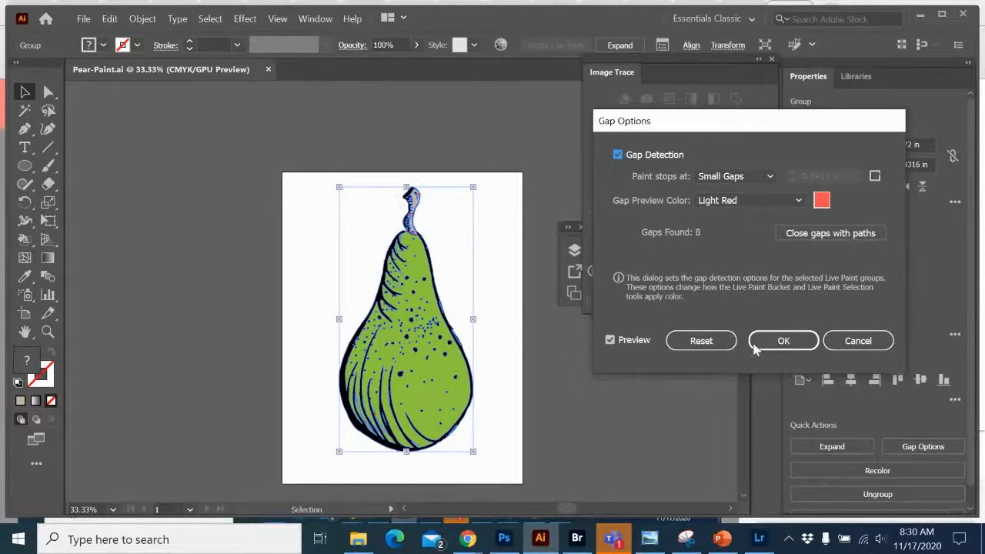
pyautogui.click(782, 340)
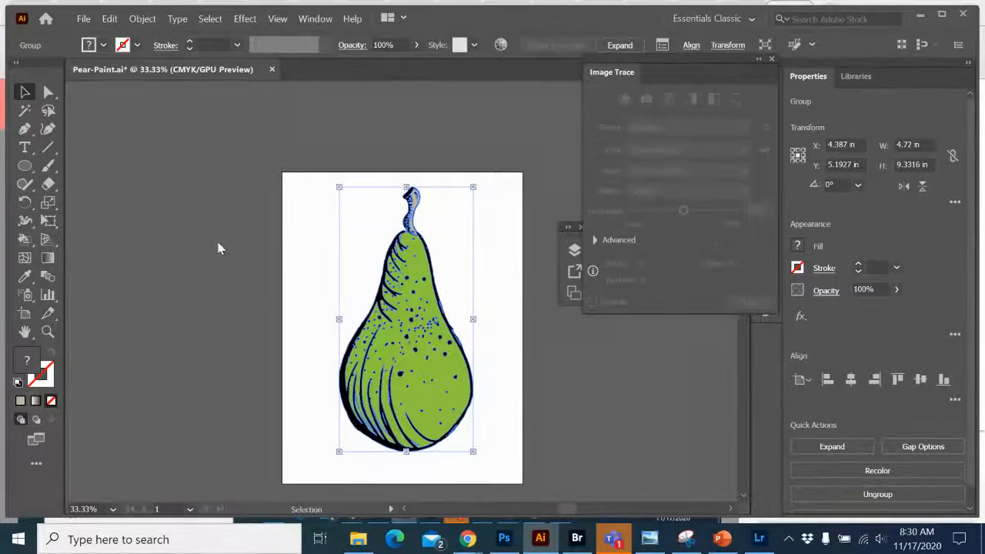